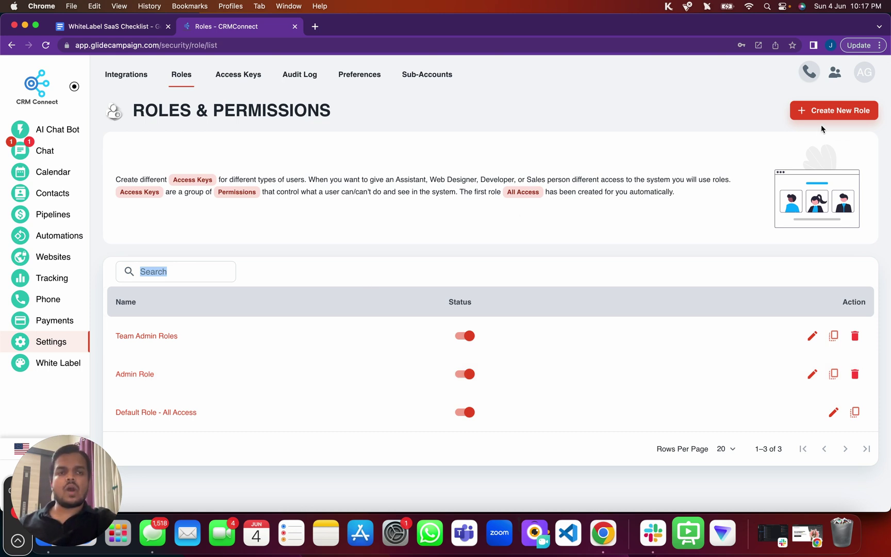
Start a new role from the Roles & Permissions list
left_click(831, 111)
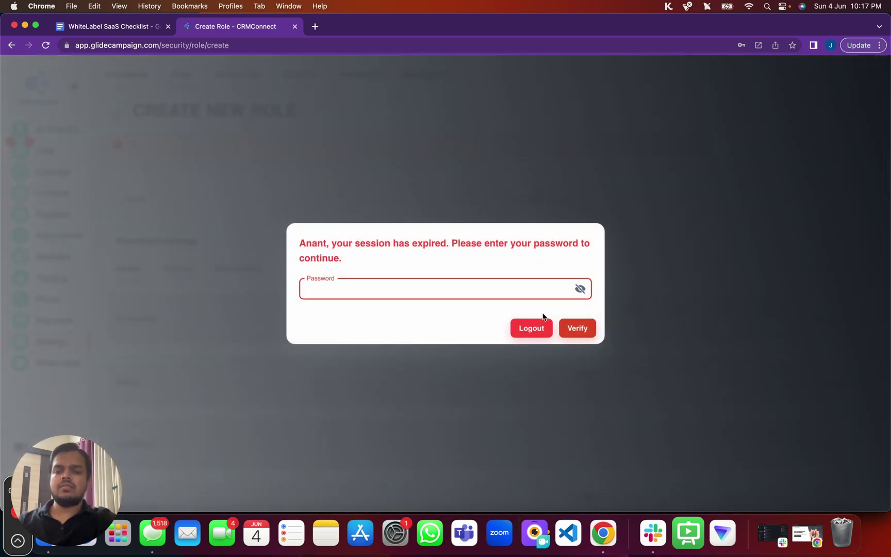
Enter the account password to restore the expired session
type("•••••••")
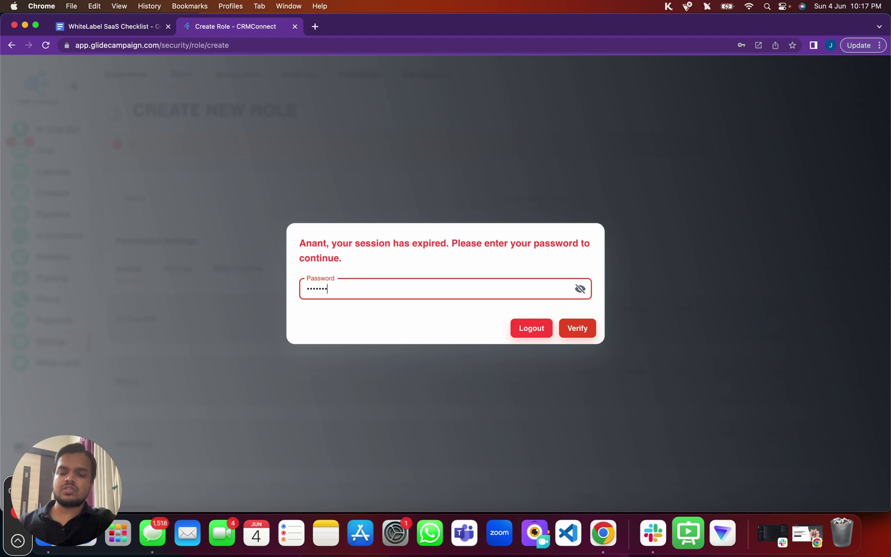
type("•••••")
key("Return")
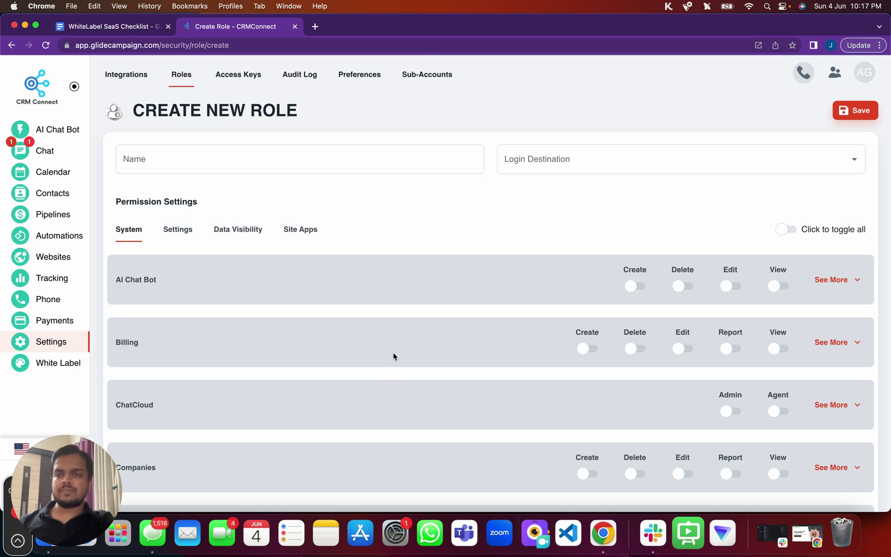
scroll(392, 380, "down", 5)
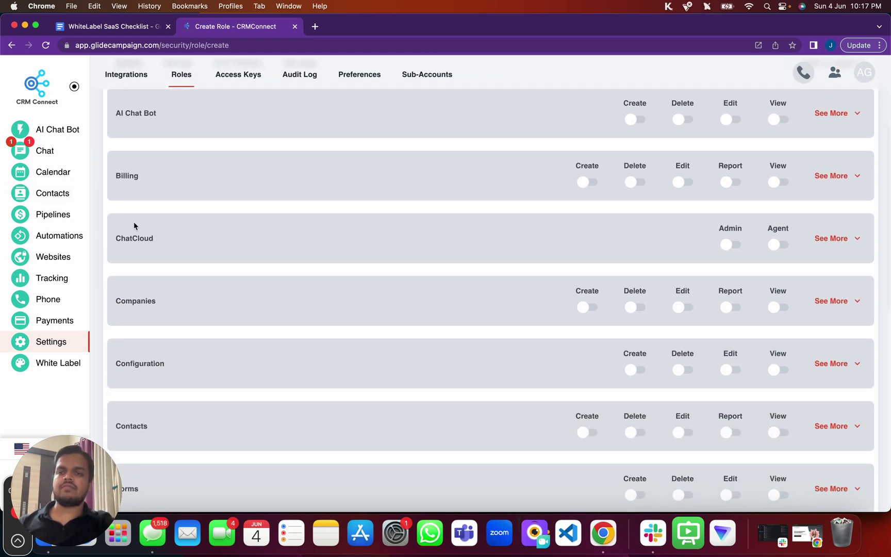
scroll(136, 227, "down", 2)
scroll(136, 226, "down", 2)
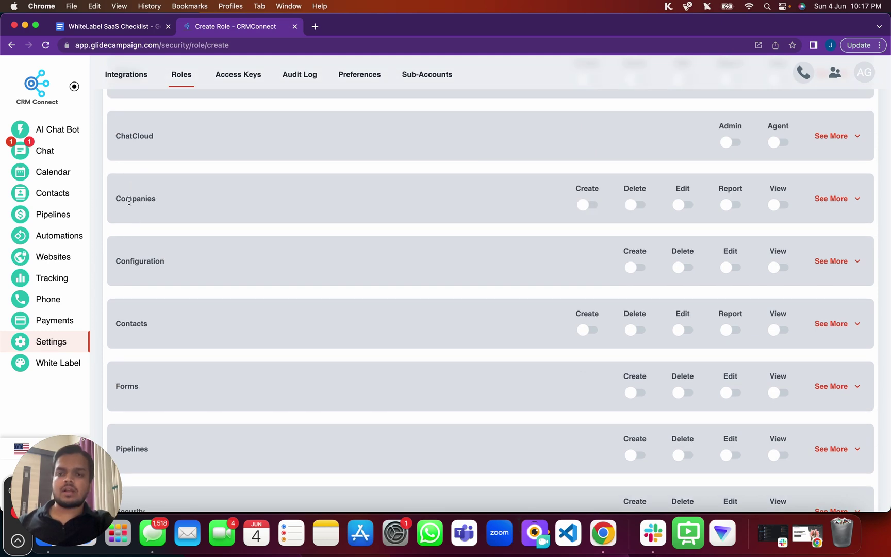
scroll(153, 335, "down", 2)
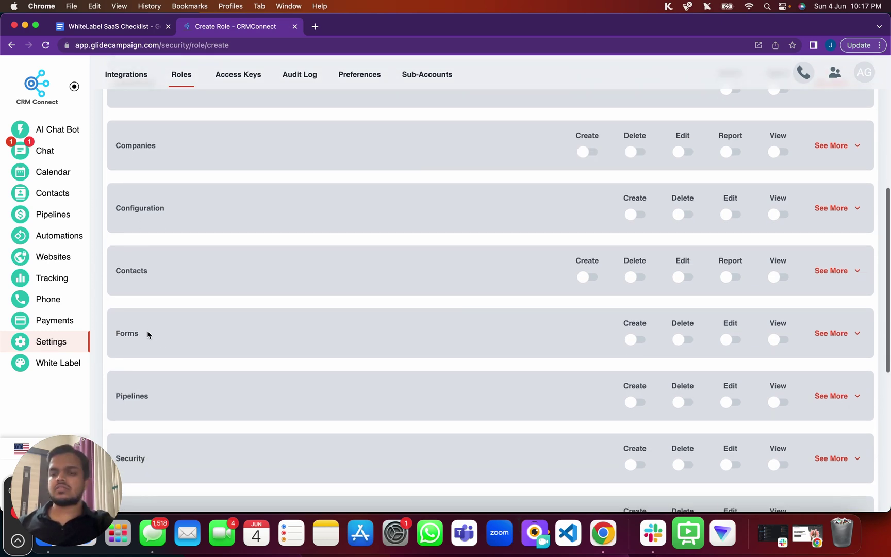
scroll(147, 334, "down", 10)
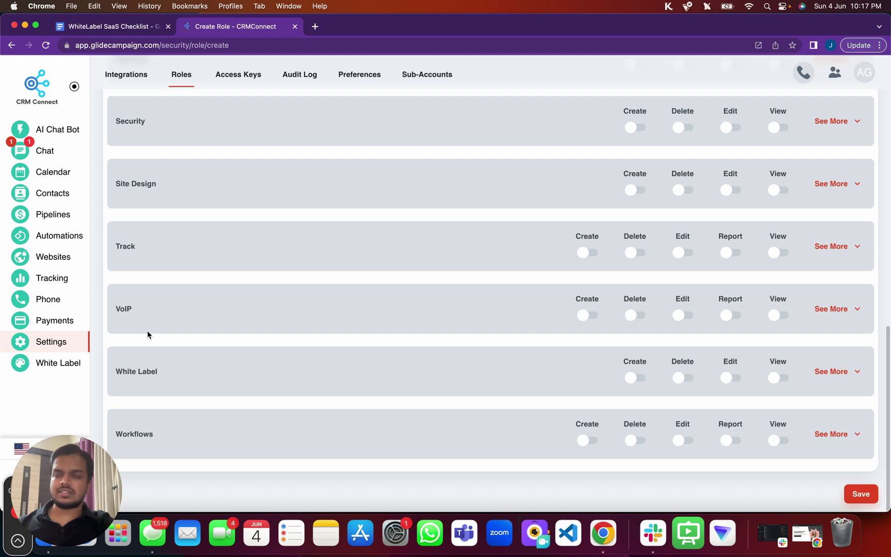
scroll(218, 193, "up", 15)
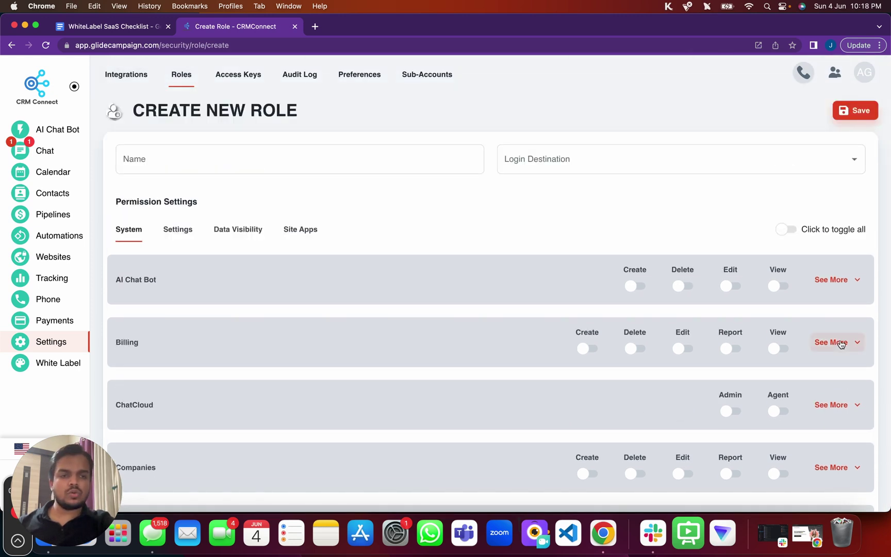
scroll(840, 344, "down", 6)
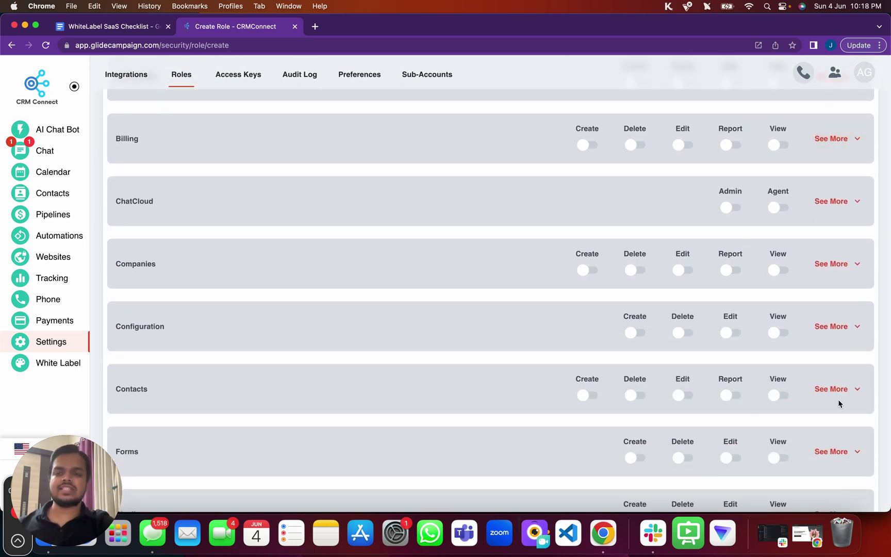
scroll(759, 384, "down", 3)
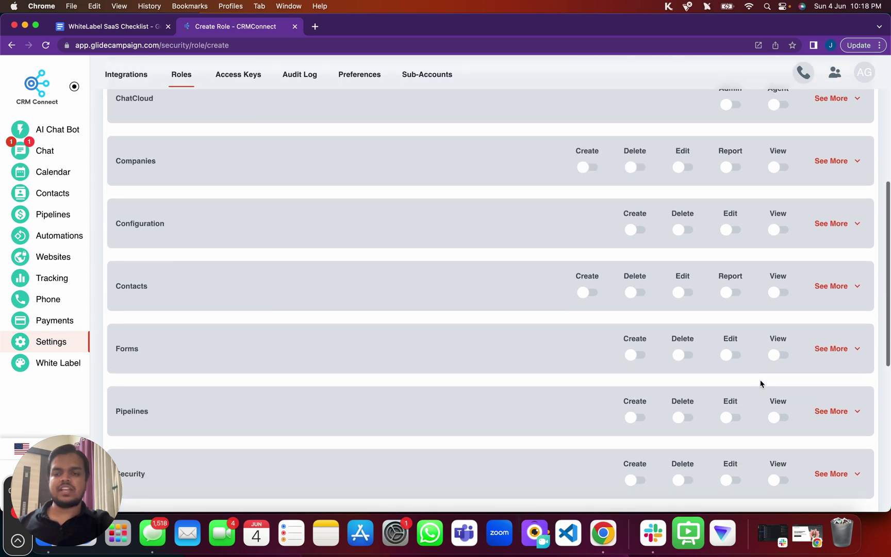
left_click(836, 287)
scroll(609, 399, "down", 2)
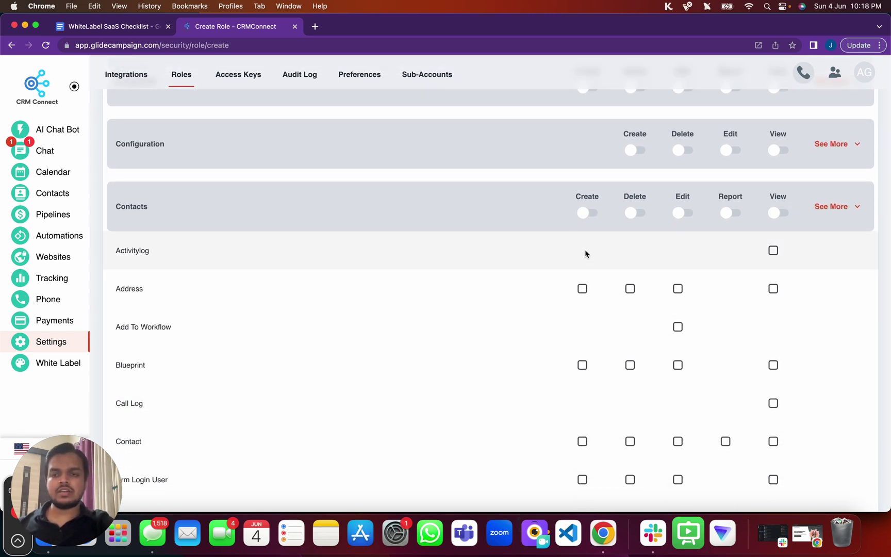
scroll(588, 273, "down", 1)
scroll(589, 289, "up", 10)
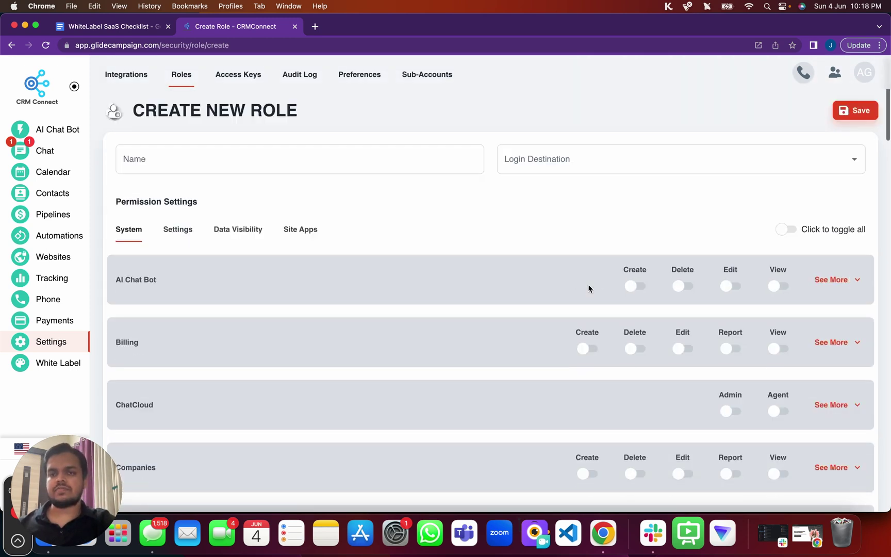
Name the role 'Test Role' and browse Login Destination options without choosing one
left_click(164, 155)
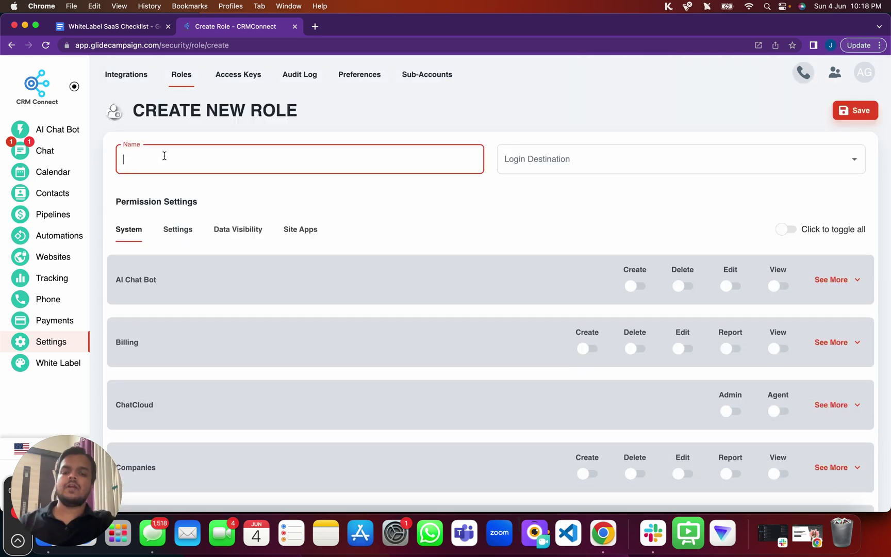
type("Test")
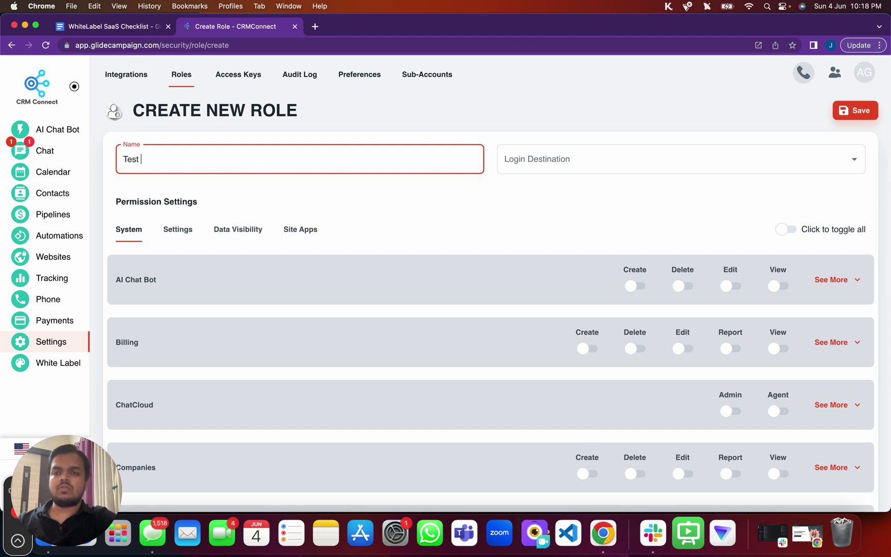
type(" Role")
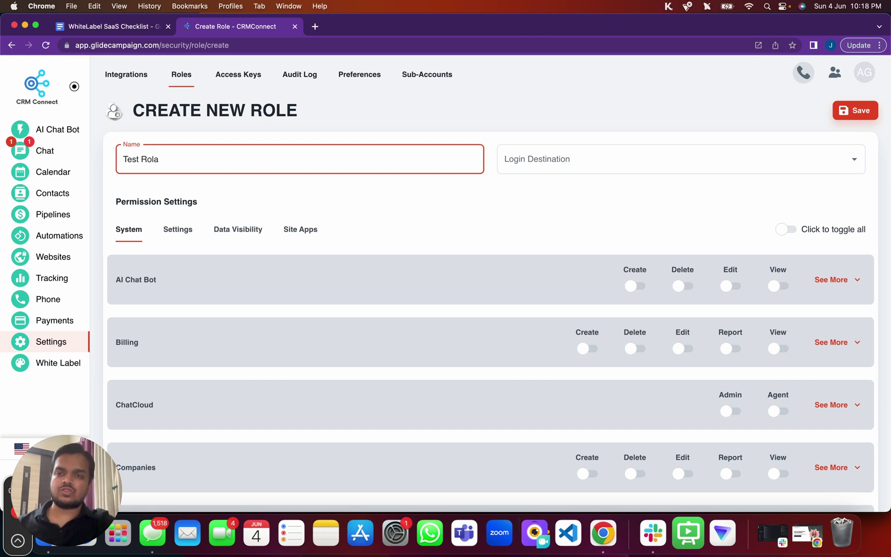
left_click(551, 161)
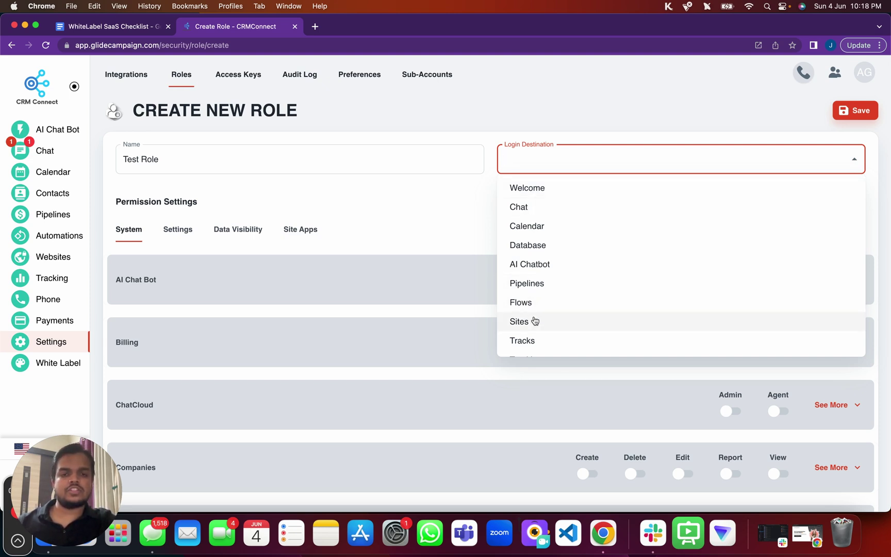
scroll(534, 320, "down", 3)
scroll(535, 321, "down", 1)
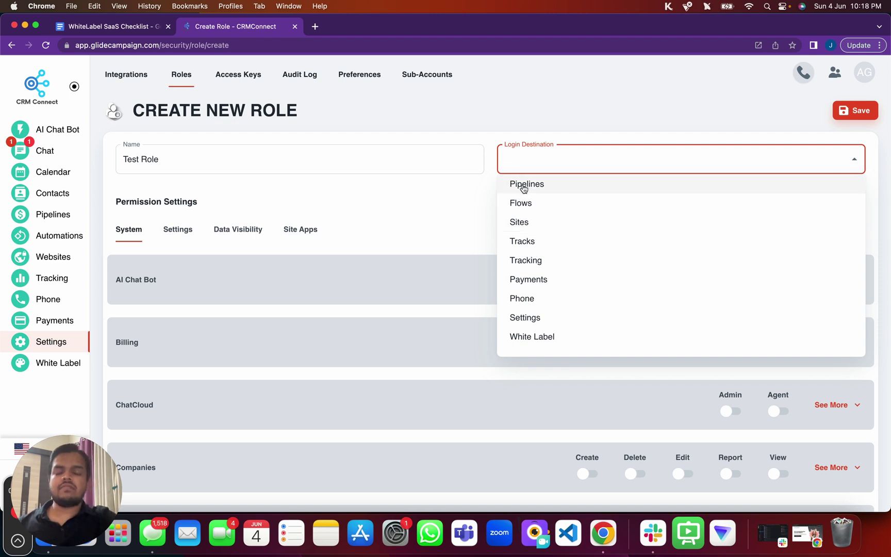
scroll(524, 188, "up", 4)
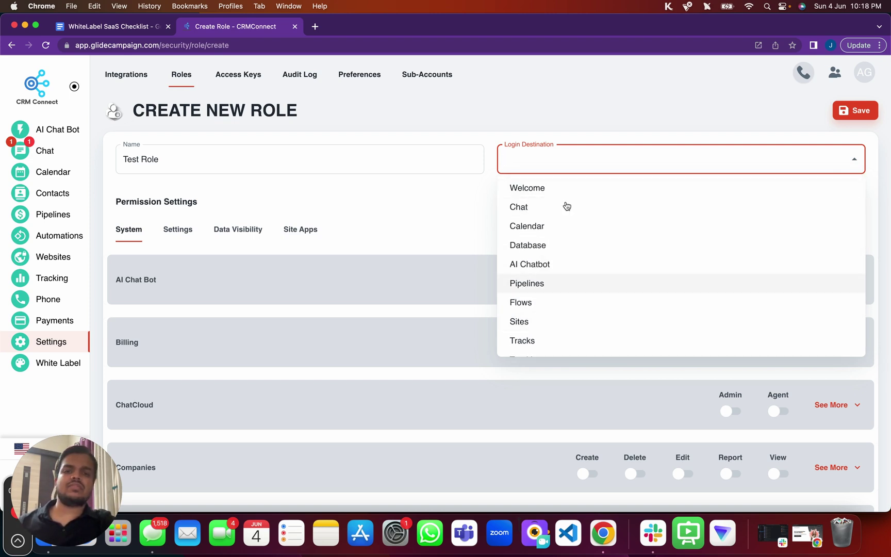
left_click(463, 189)
scroll(500, 280, "down", 3)
scroll(499, 278, "up", 3)
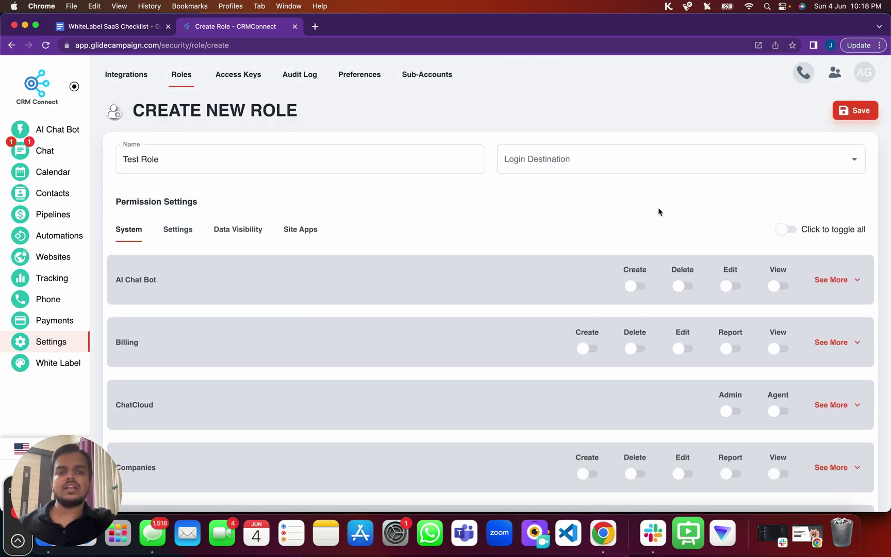
Grant every System permission at once and inspect AI Chat Bot's detailed permissions
left_click(799, 233)
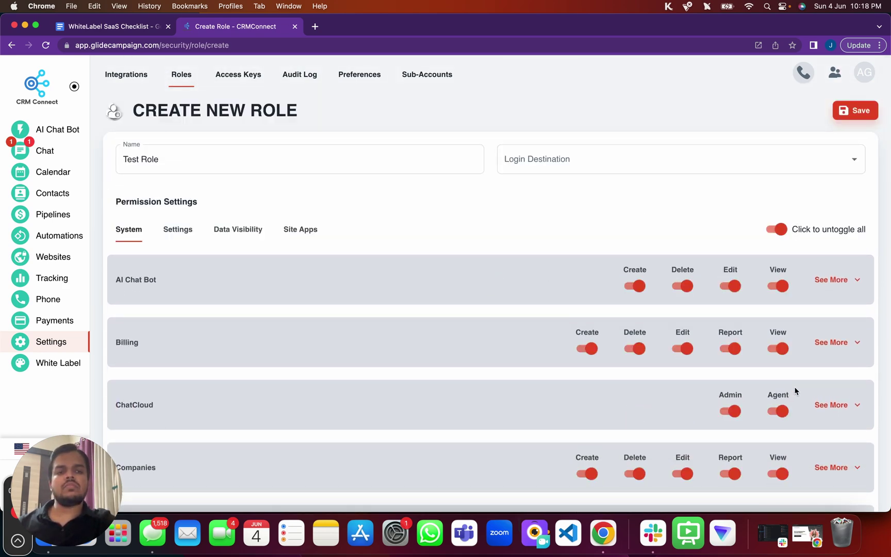
scroll(791, 397, "down", 15)
scroll(789, 405, "down", 10)
scroll(790, 402, "up", 20)
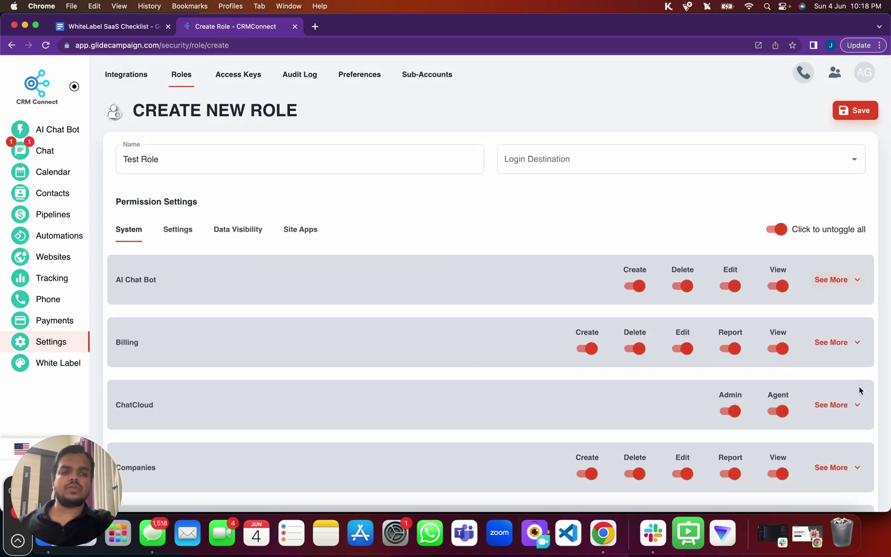
left_click(818, 280)
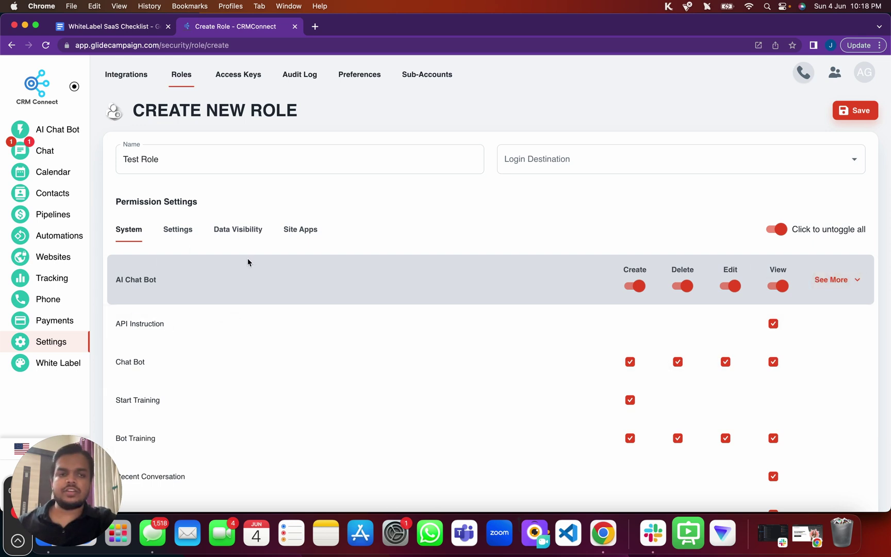
left_click(778, 286)
left_click(778, 285)
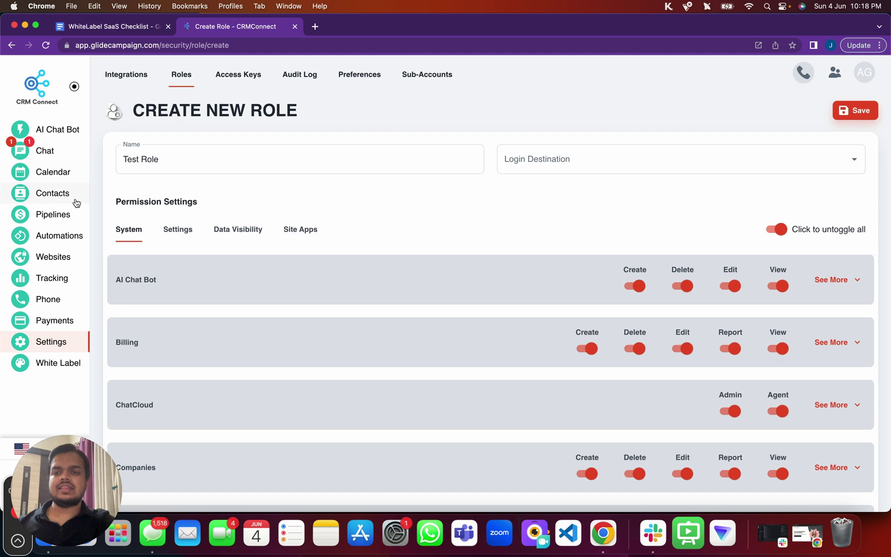
Toggle all Settings permissions off and back on, then expand Calendar's details
left_click(183, 232)
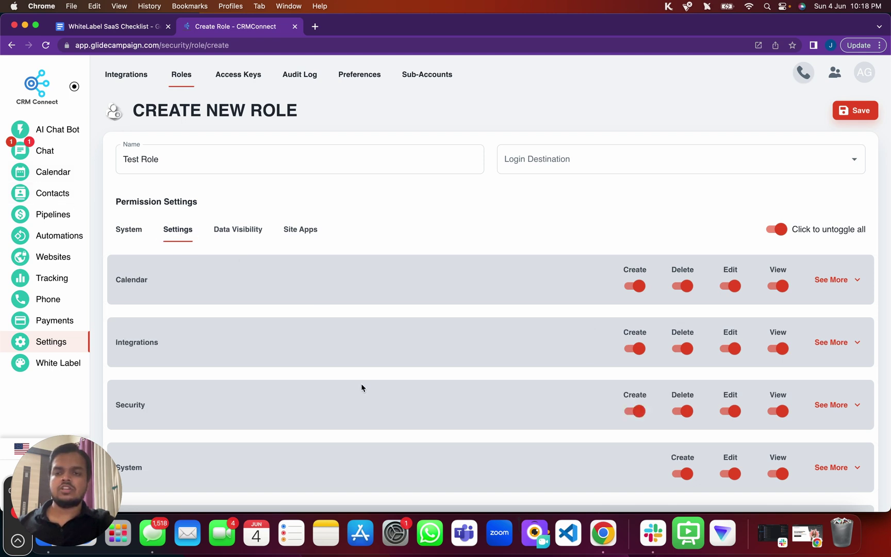
scroll(361, 383, "down", 2)
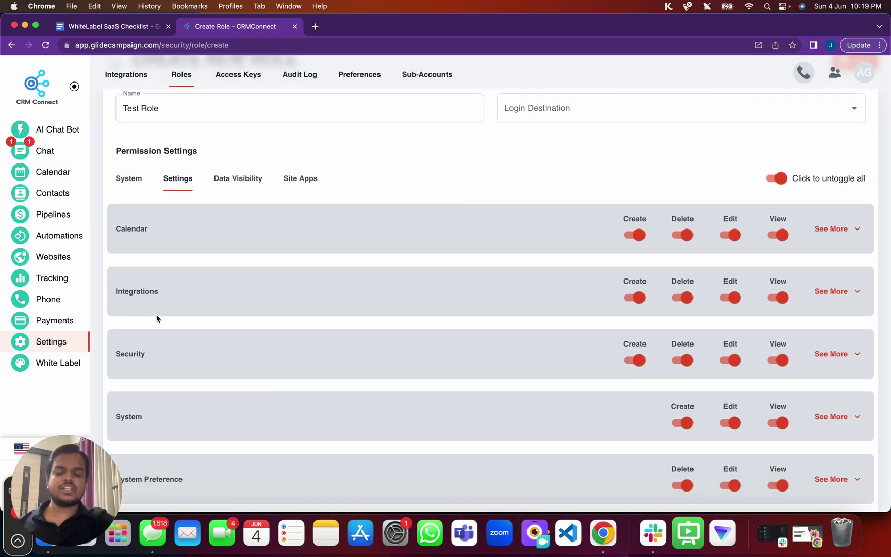
scroll(157, 318, "down", 2)
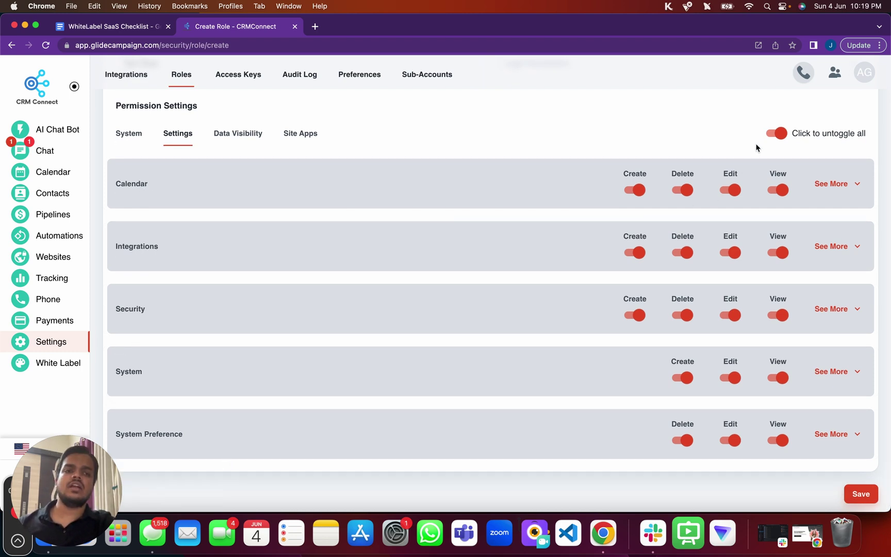
left_click(778, 133)
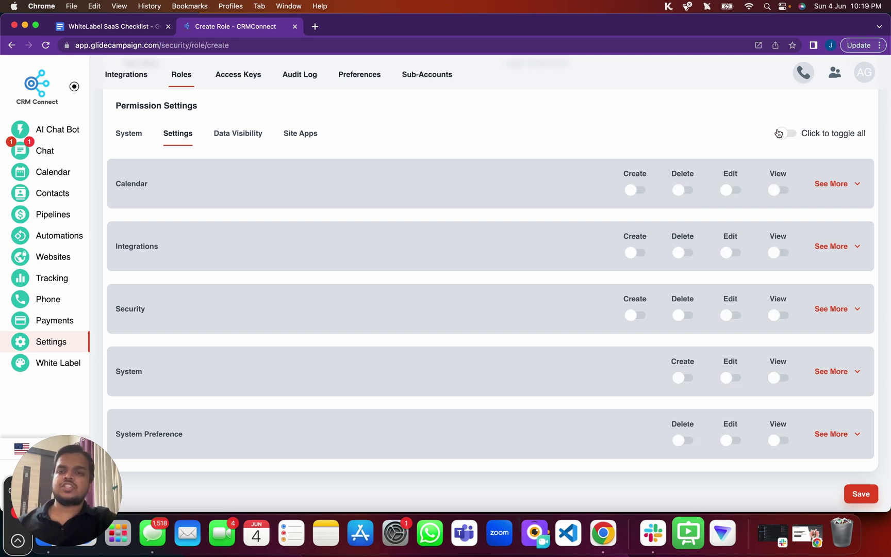
left_click(791, 137)
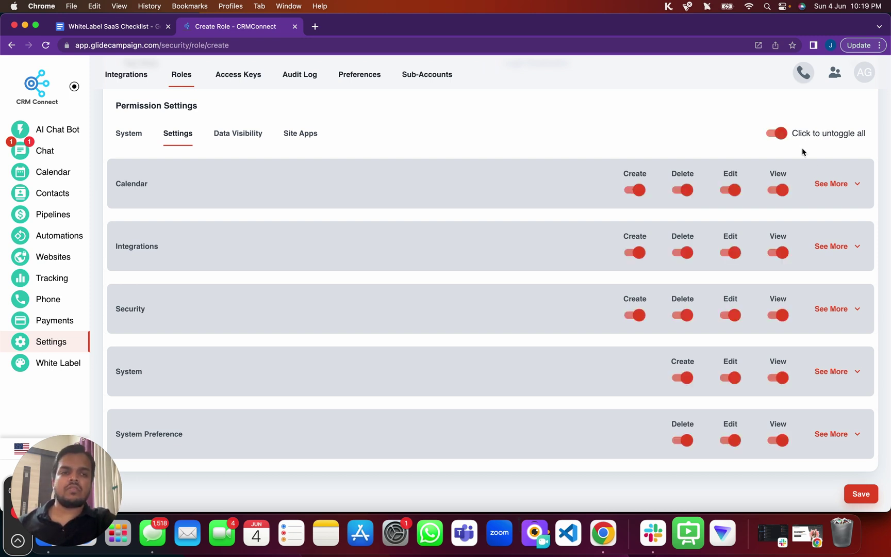
left_click(831, 185)
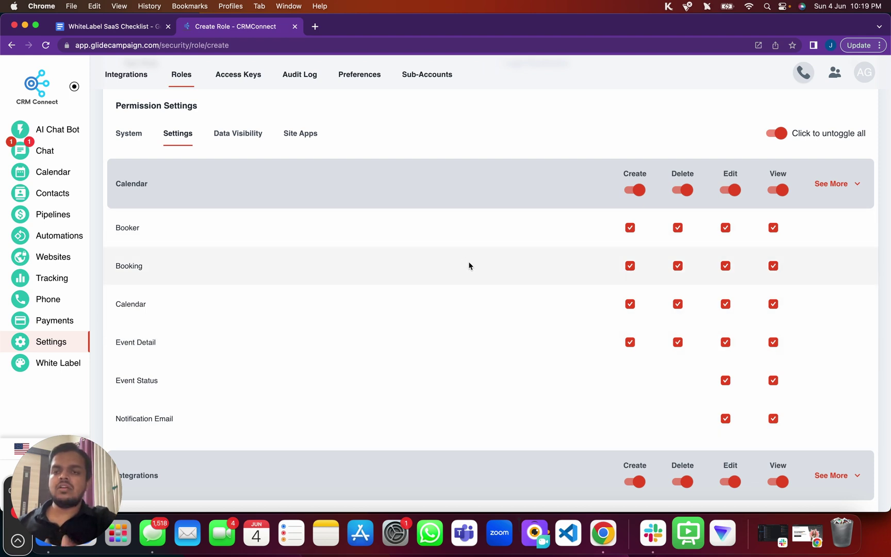
Review Data Visibility and Site Apps permissions, expanding Data and Site Kit by Google details
left_click(257, 132)
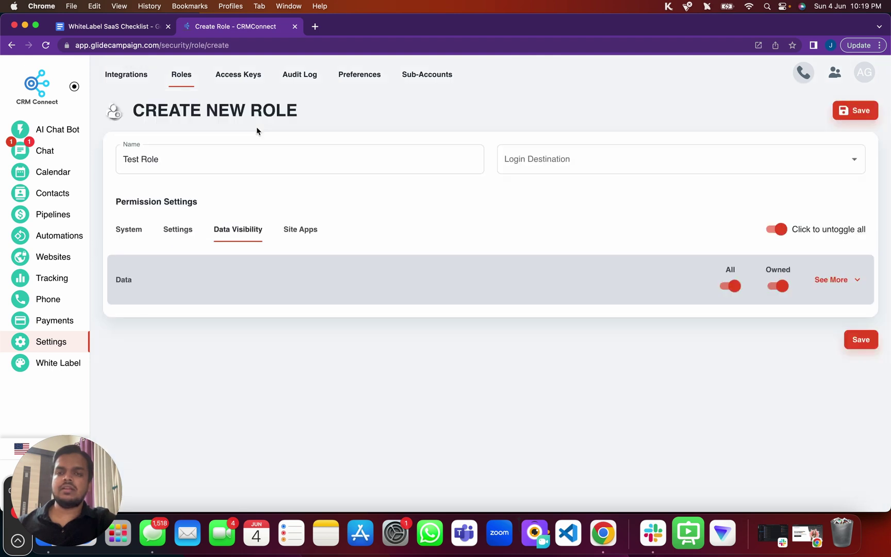
left_click(835, 280)
scroll(674, 457, "down", 2)
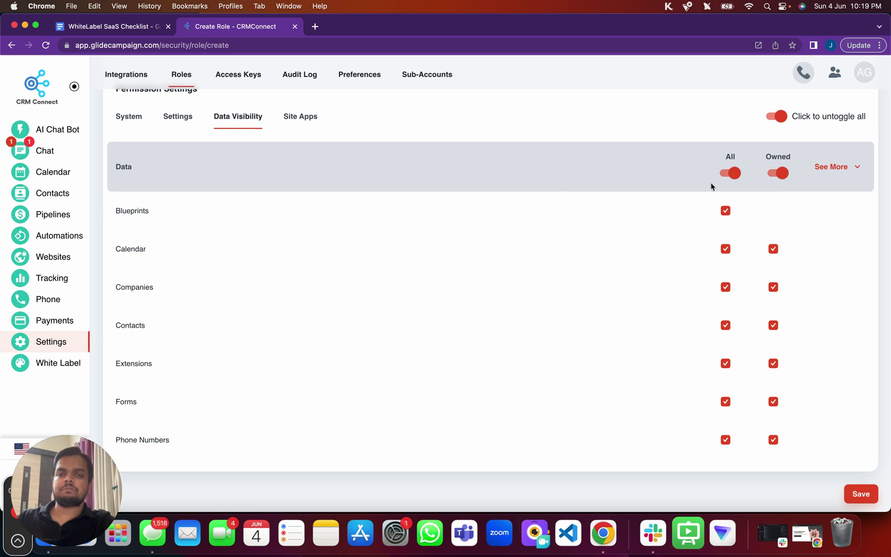
left_click(290, 116)
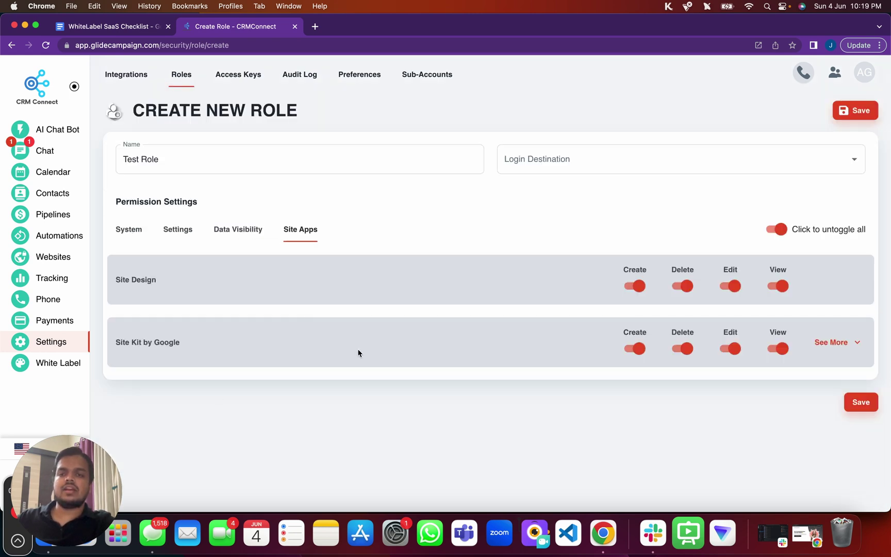
left_click(832, 343)
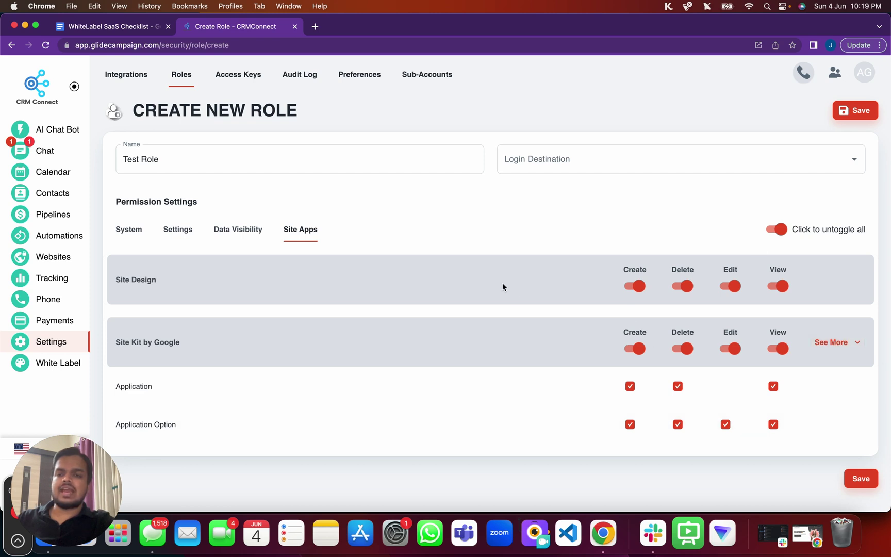
Review the System permissions list, AI Chat Bot through Workflows, all still switched on
left_click(122, 230)
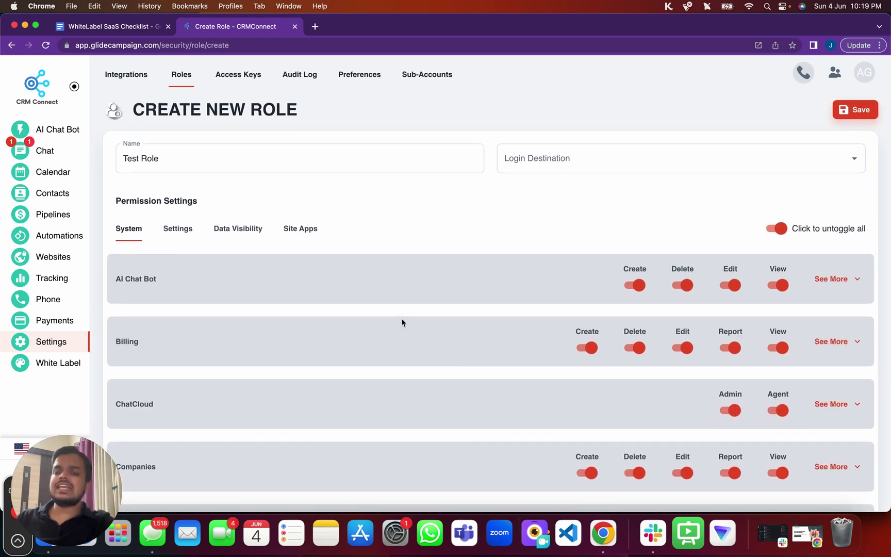
scroll(402, 312, "down", 15)
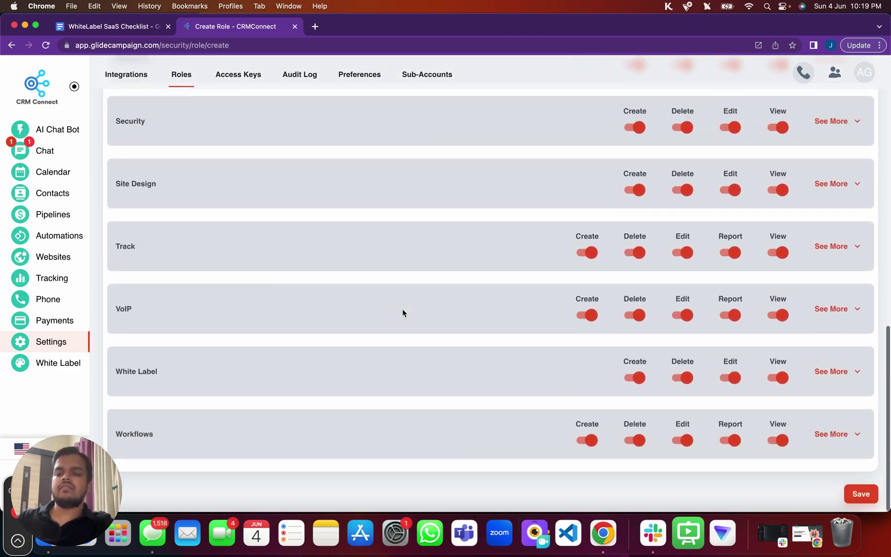
scroll(430, 423, "up", 1)
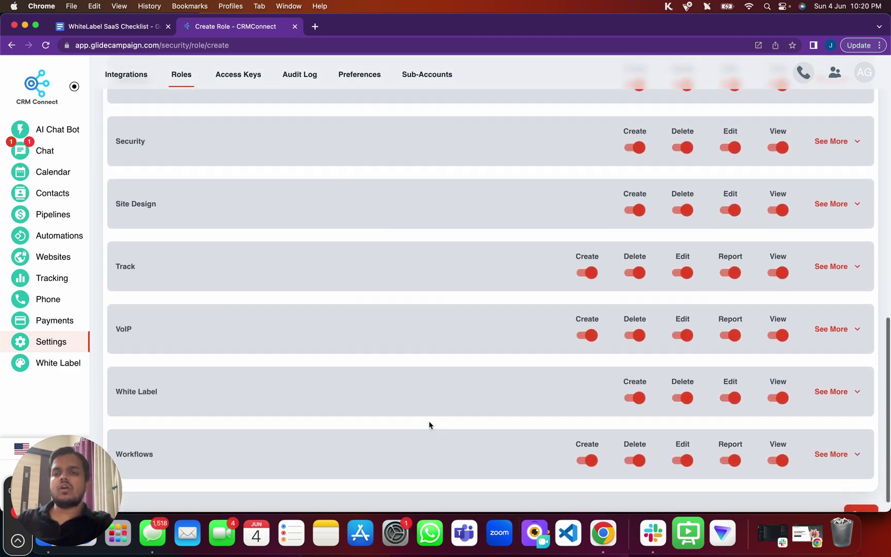
scroll(430, 424, "up", 3)
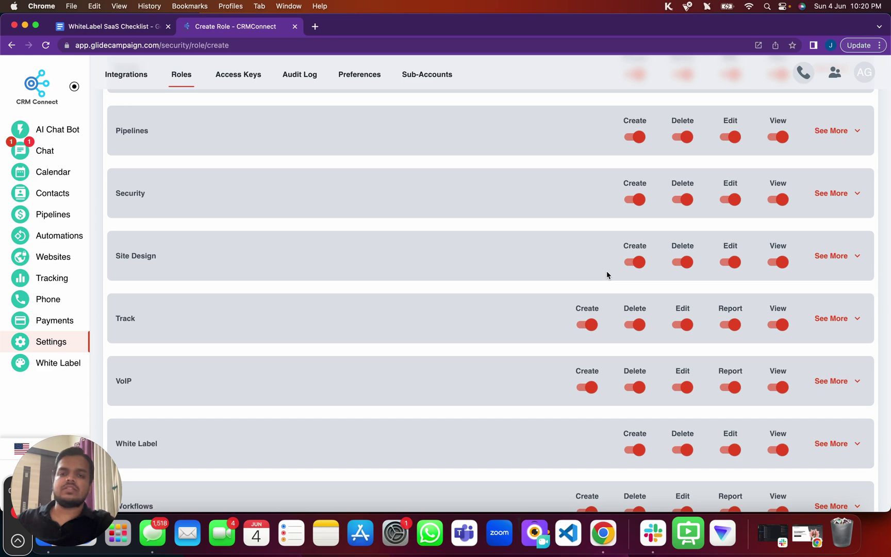
scroll(739, 229, "up", 10)
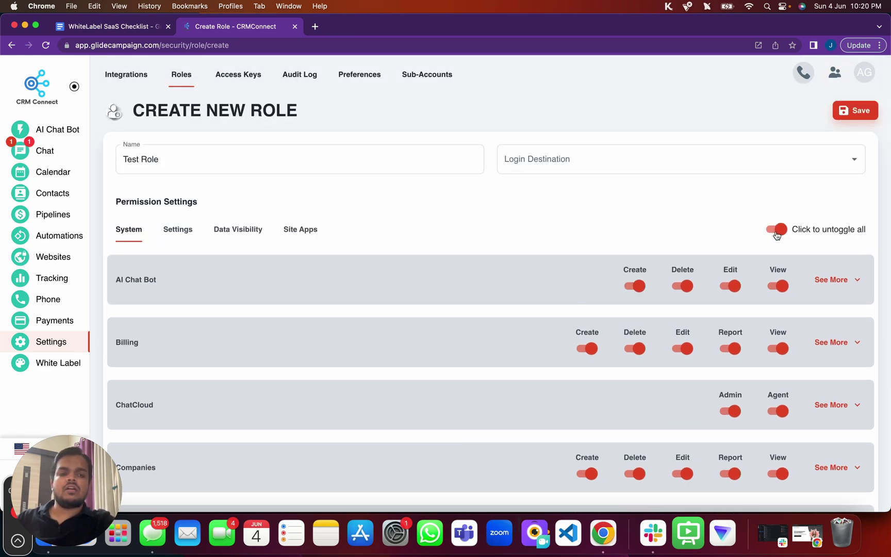
Switch off all System permissions, then grant Site Design Create, Delete, Edit and View
left_click(777, 233)
scroll(777, 235, "down", 15)
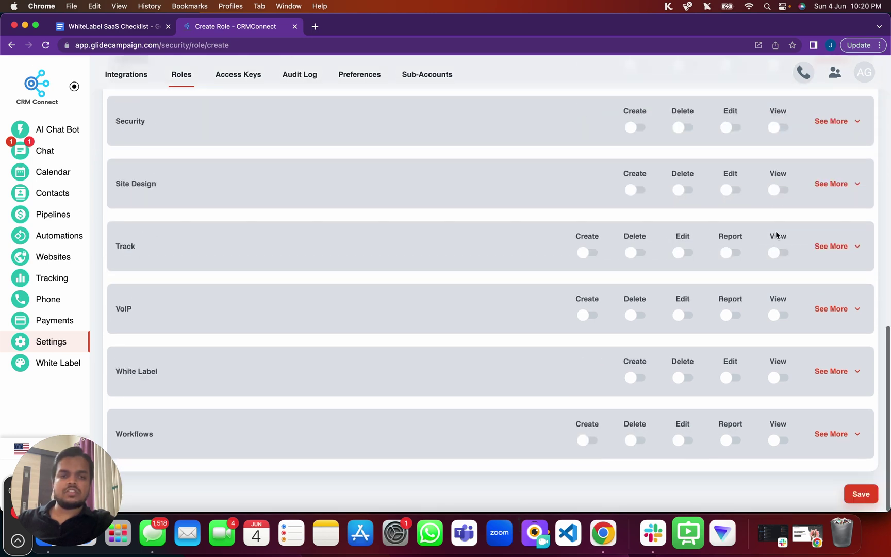
left_click(636, 191)
left_click(689, 191)
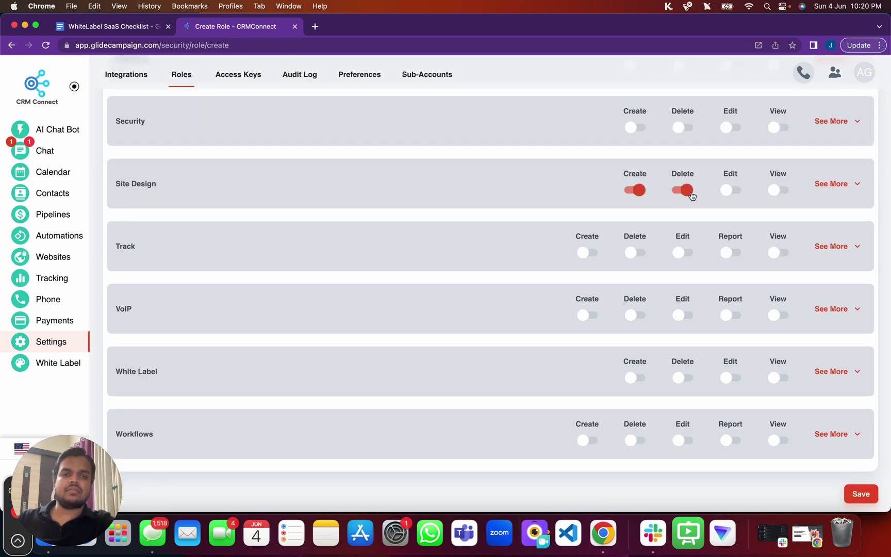
left_click(735, 189)
left_click(783, 192)
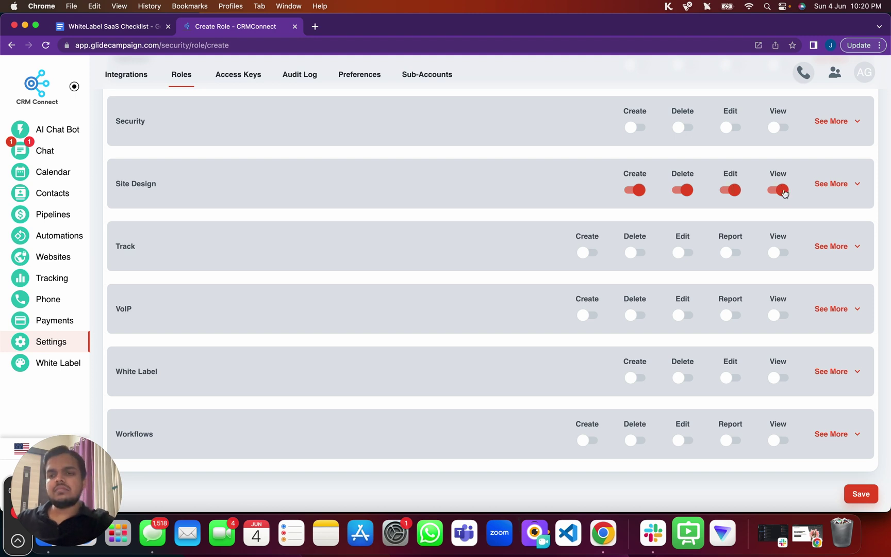
left_click(823, 185)
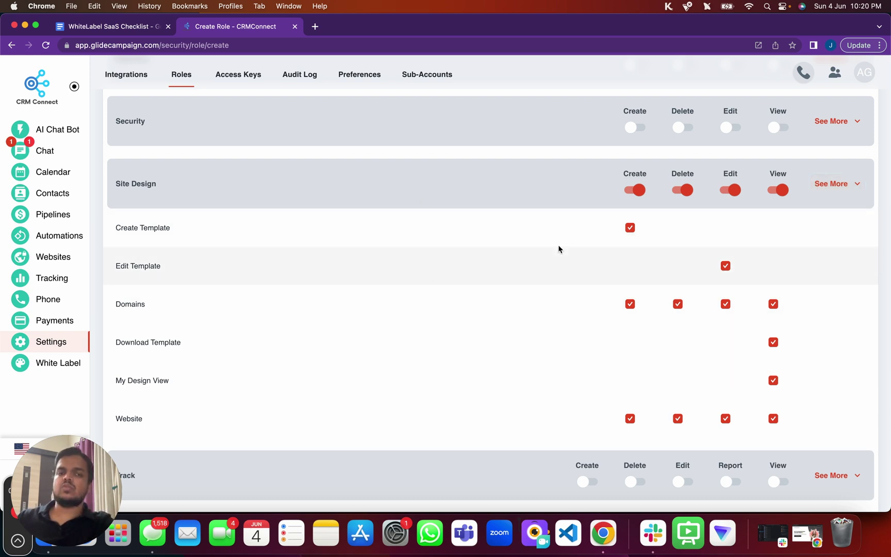
left_click(839, 193)
scroll(839, 196, "up", 20)
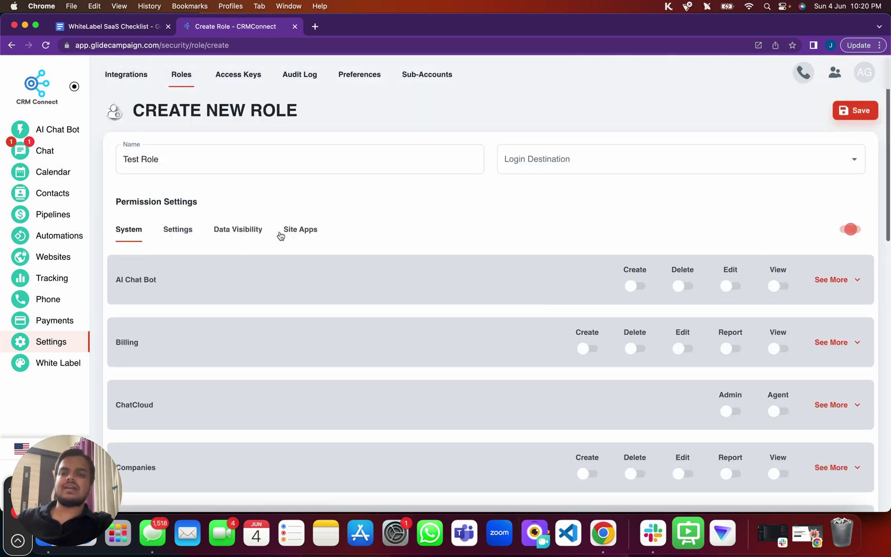
scroll(396, 249, "down", 20)
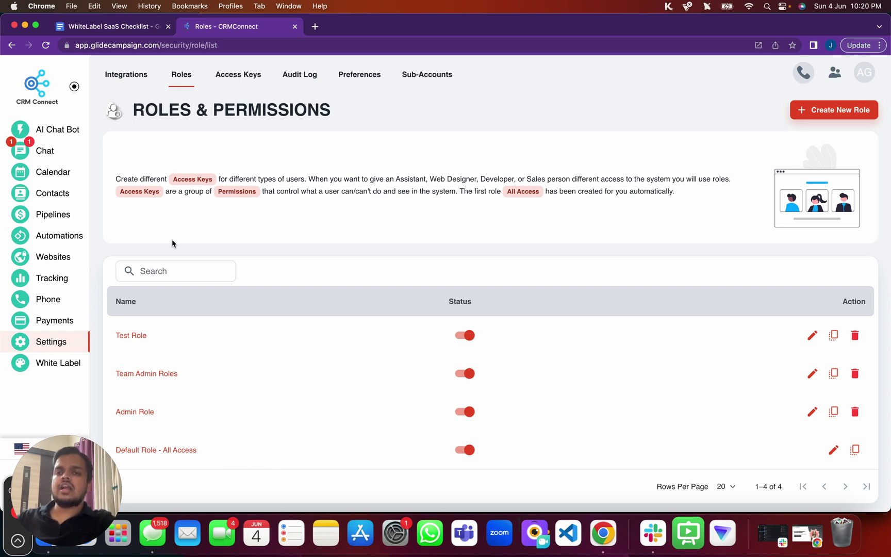
Open the test user's contact and start editing their access key from the User section
left_click(45, 199)
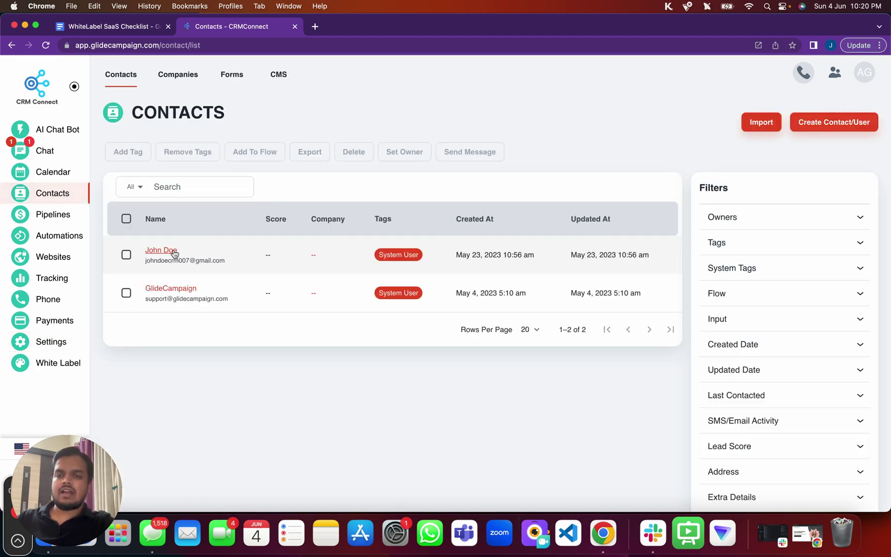
left_click(169, 253)
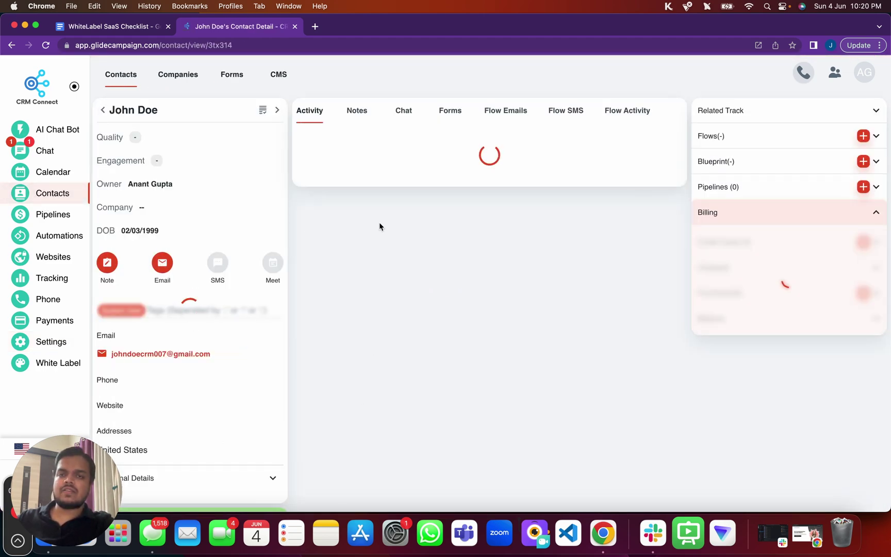
scroll(287, 246, "down", 5)
scroll(288, 246, "down", 3)
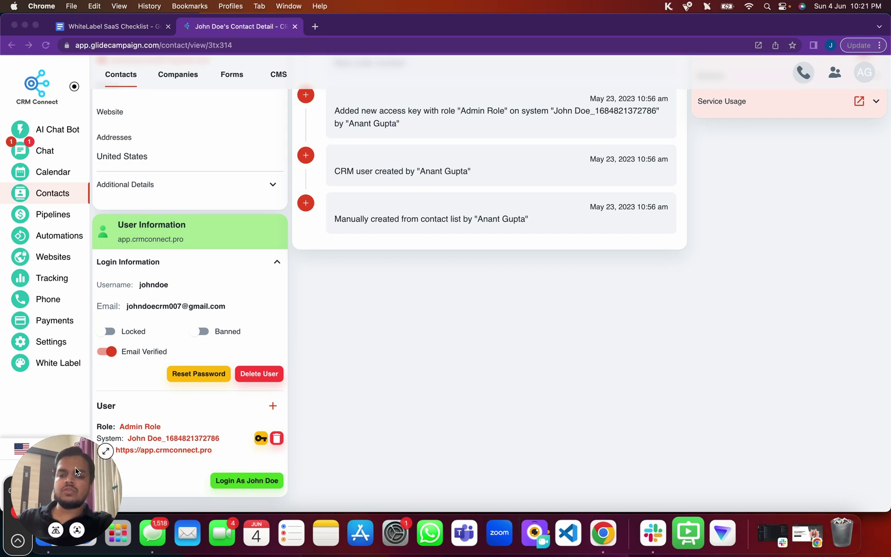
left_click(261, 439)
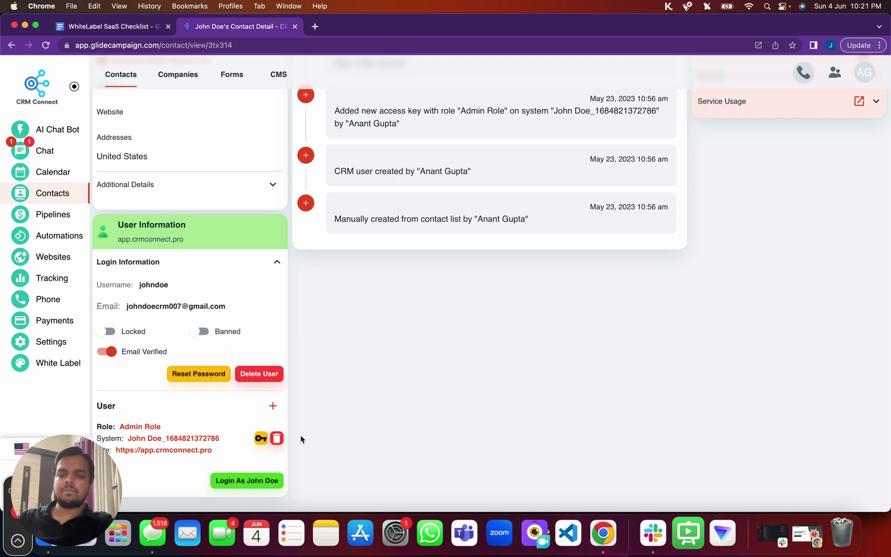
left_click(260, 439)
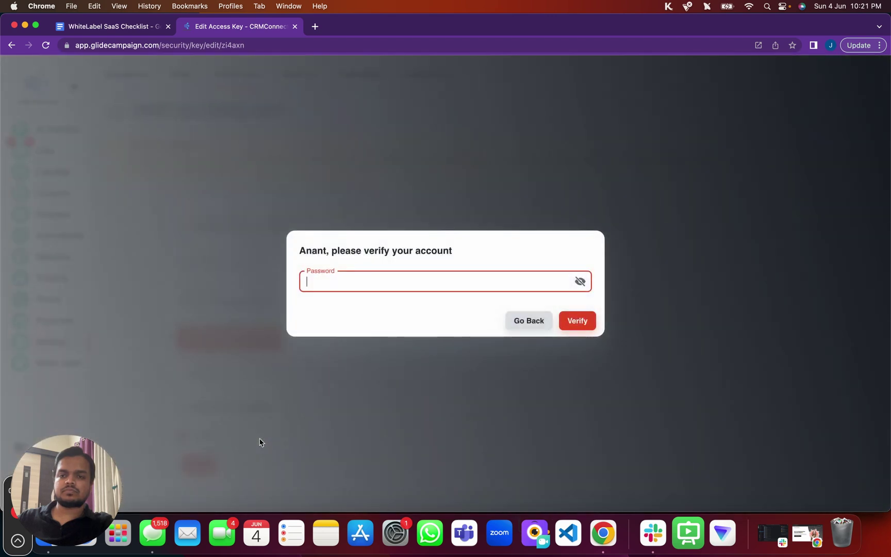
Verify the account password, assign Test Role to the access key, and save it
type("•••••")
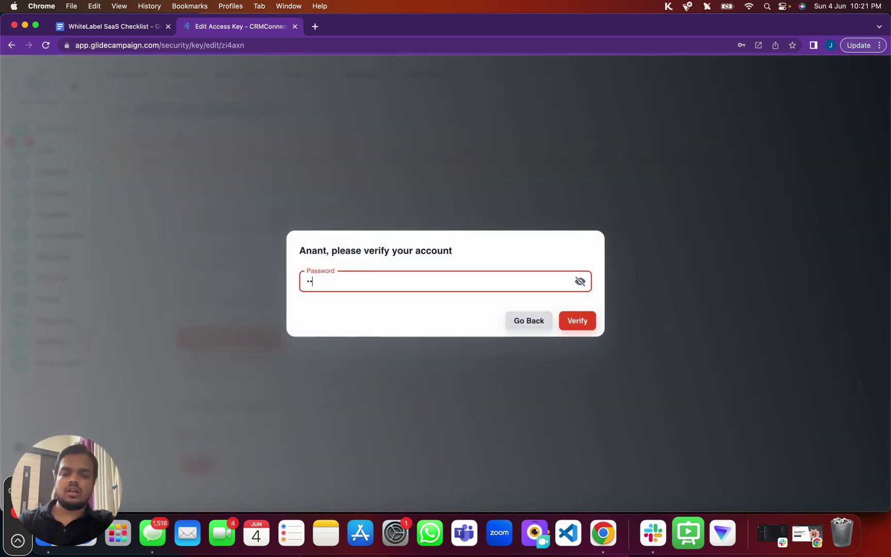
type("•••••••")
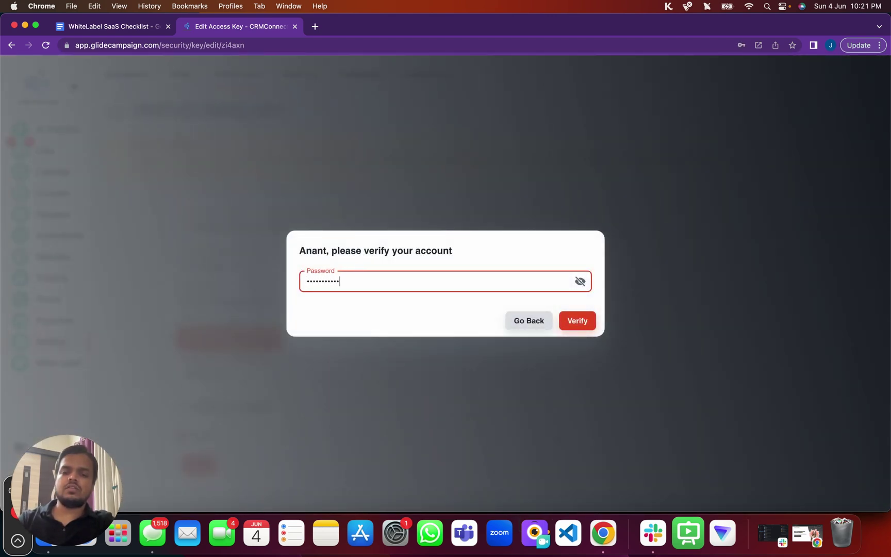
key("Return")
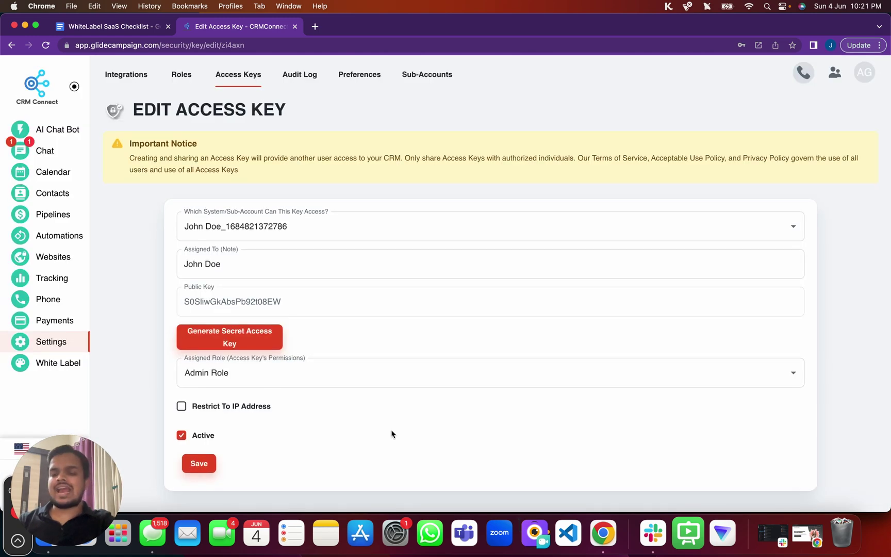
left_click(371, 372)
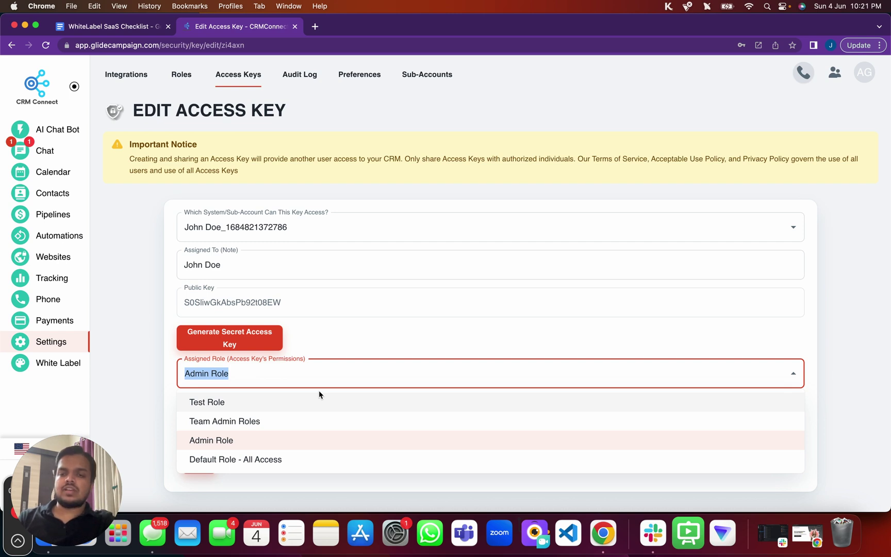
left_click(303, 403)
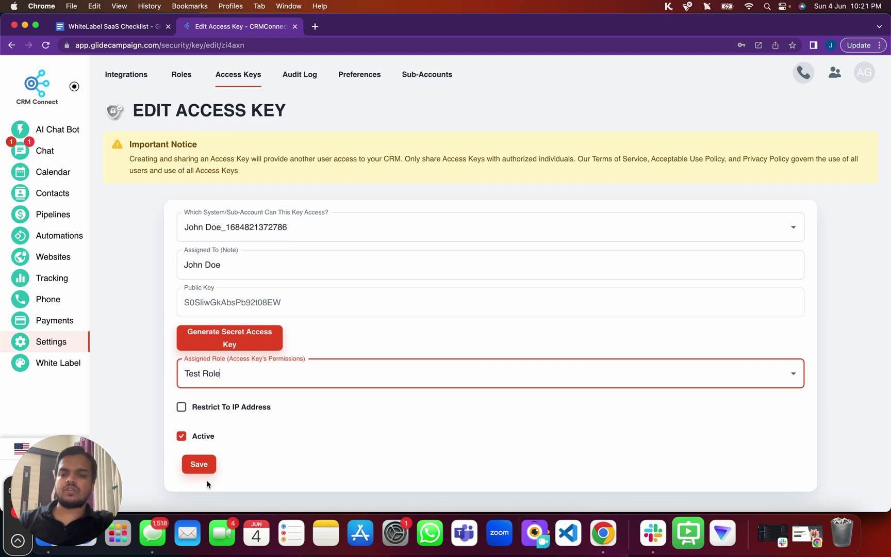
left_click(198, 464)
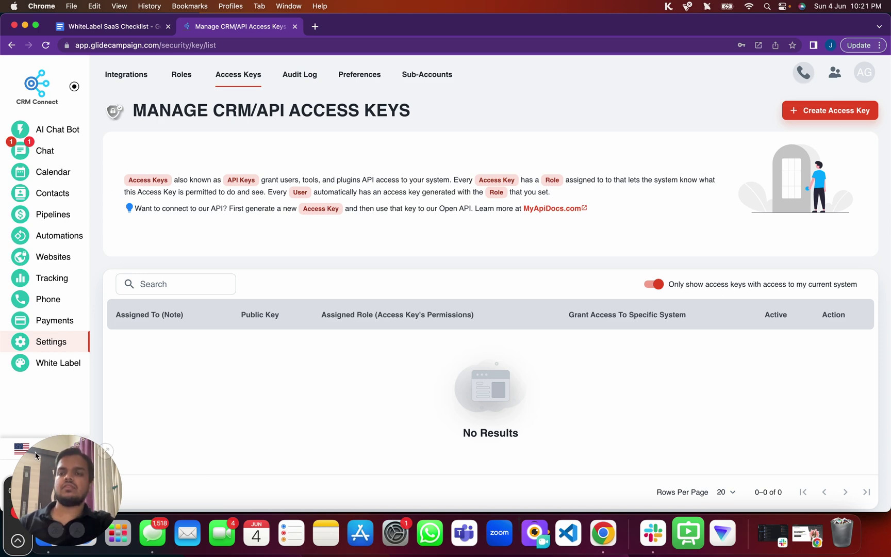
Log in as the test user from their contact's User section
left_click(48, 201)
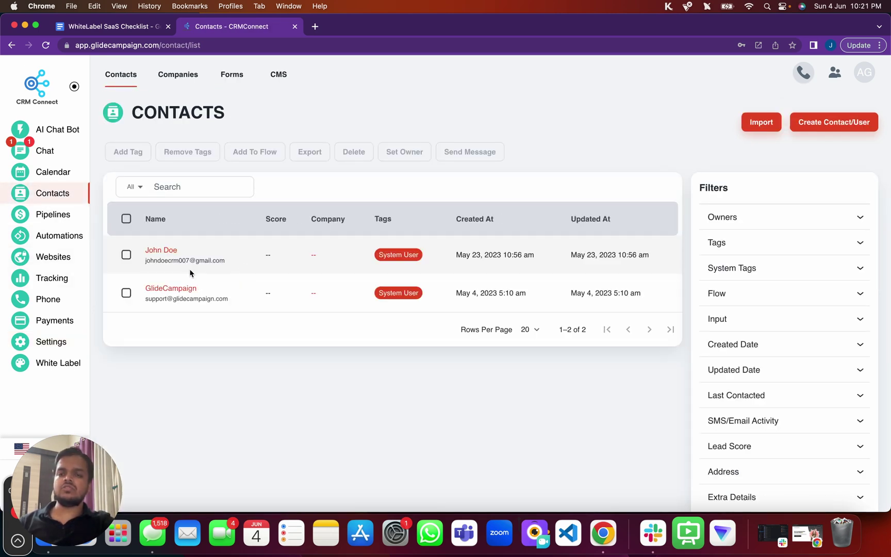
left_click(172, 252)
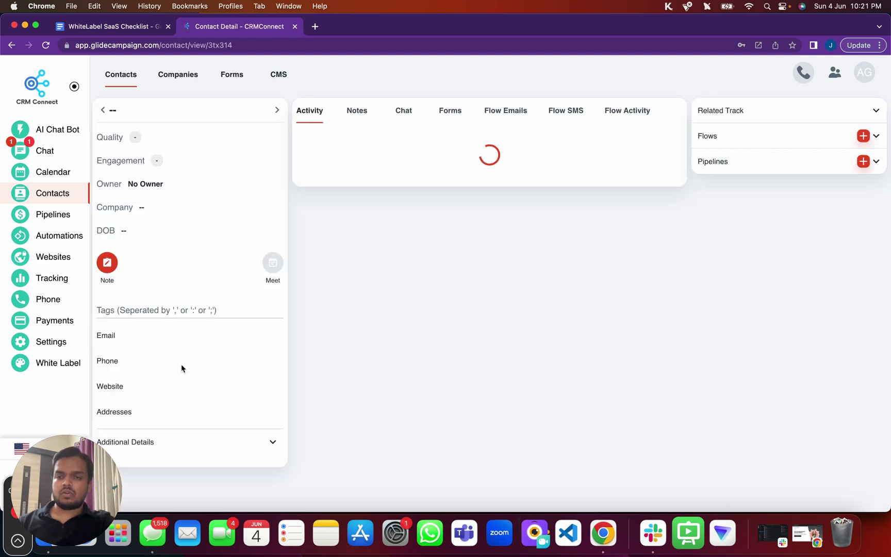
scroll(181, 364, "down", 5)
scroll(182, 367, "down", 1)
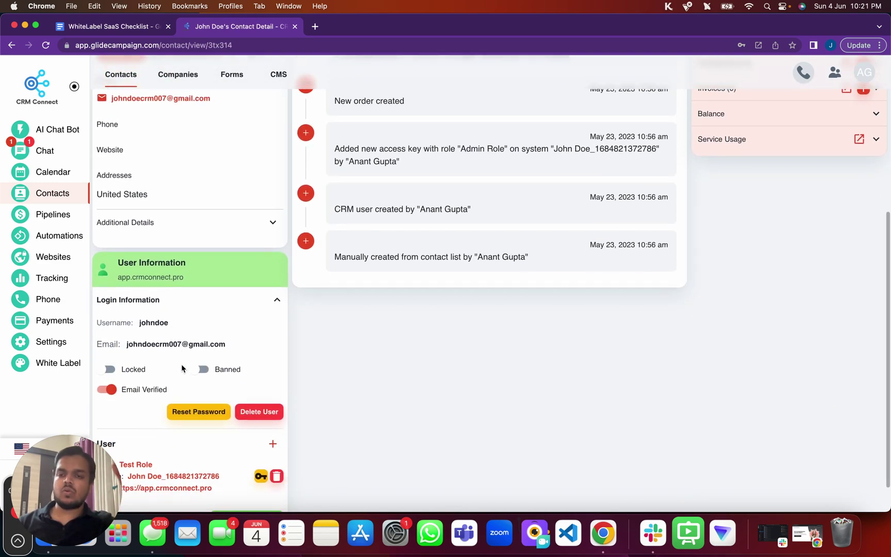
scroll(182, 368, "down", 2)
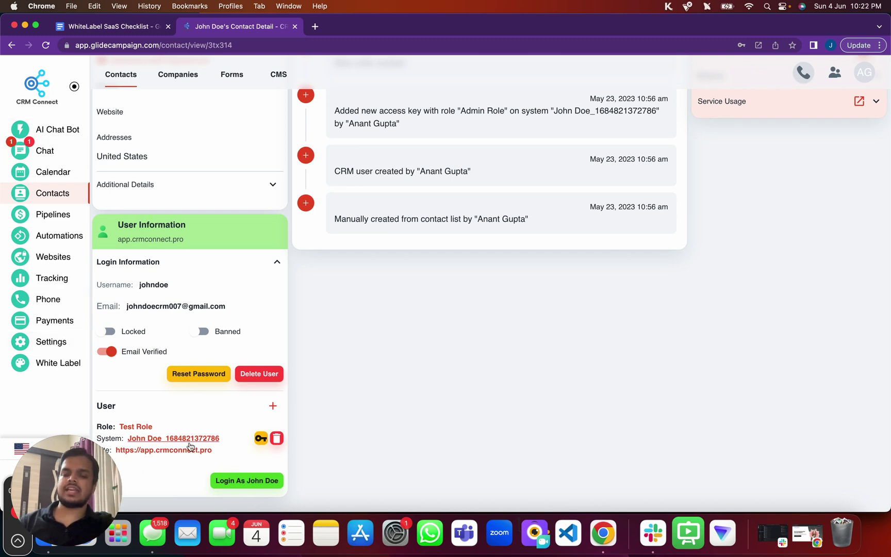
left_click(222, 485)
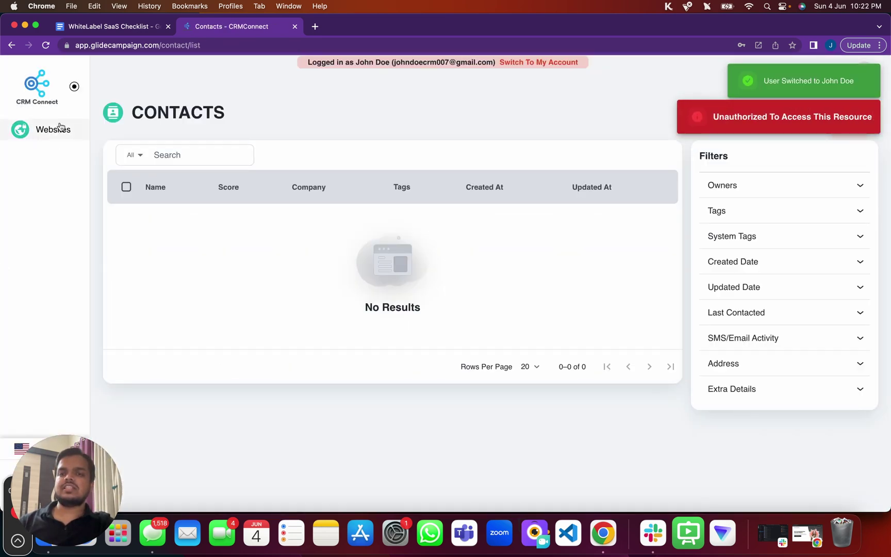
Check the test user's Websites and Connected Domains pages, then return to Settings > Roles & Permissions
left_click(60, 127)
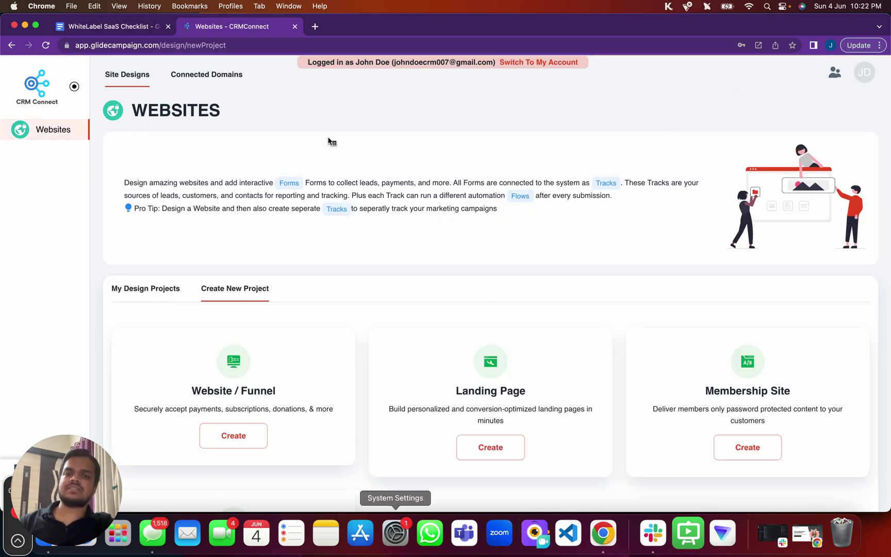
left_click(193, 79)
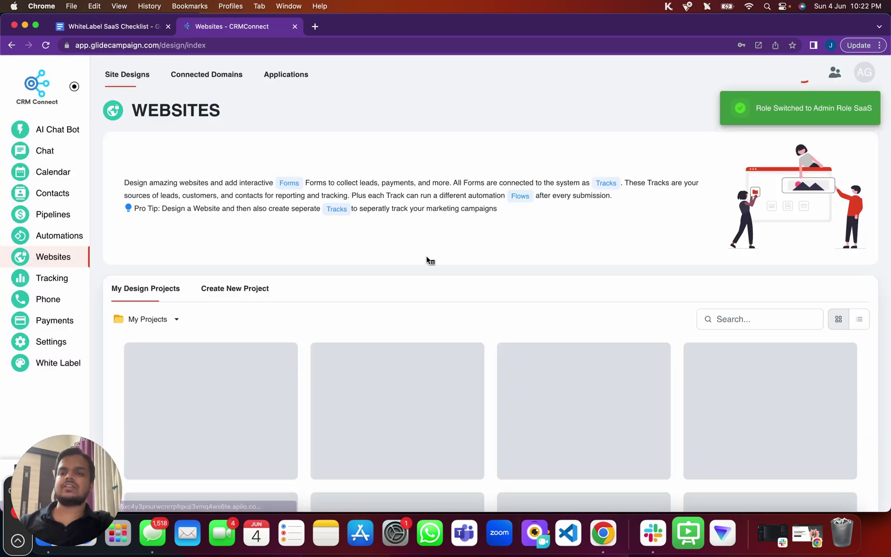
left_click(51, 343)
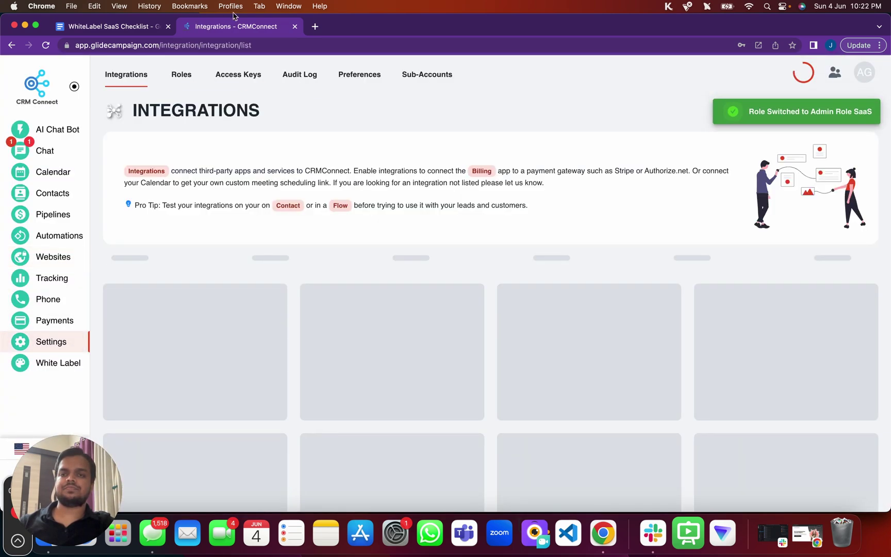
left_click(178, 80)
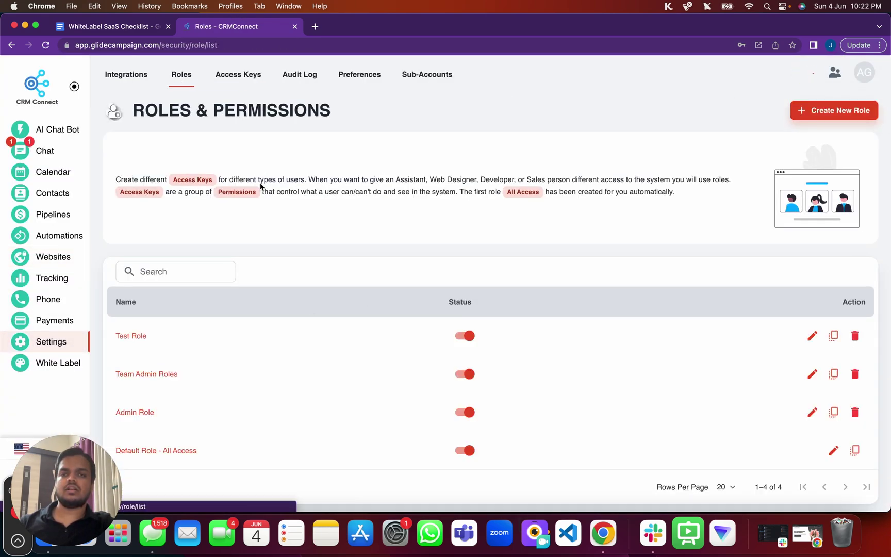